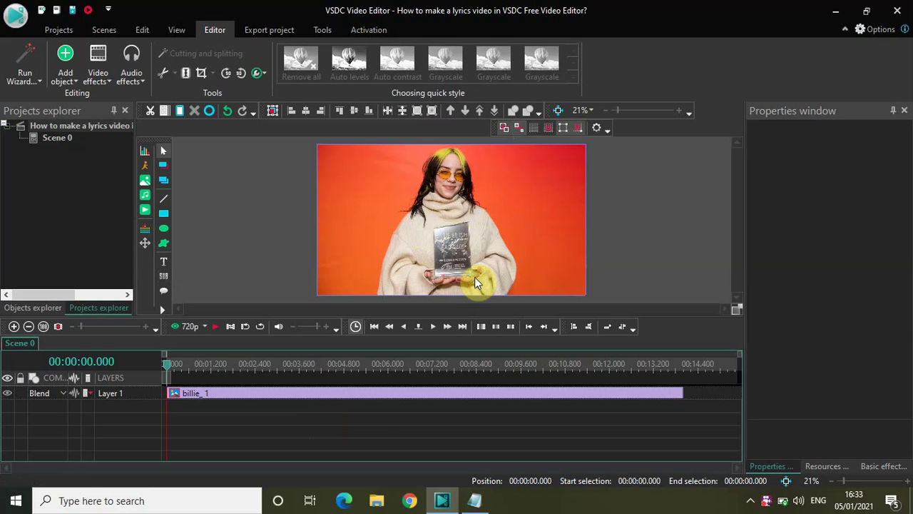
Add a Background remover effect to the billie_1 photo, keyed to its orange backdrop.
{"action": "double_click", "coordinate": [363, 394]}
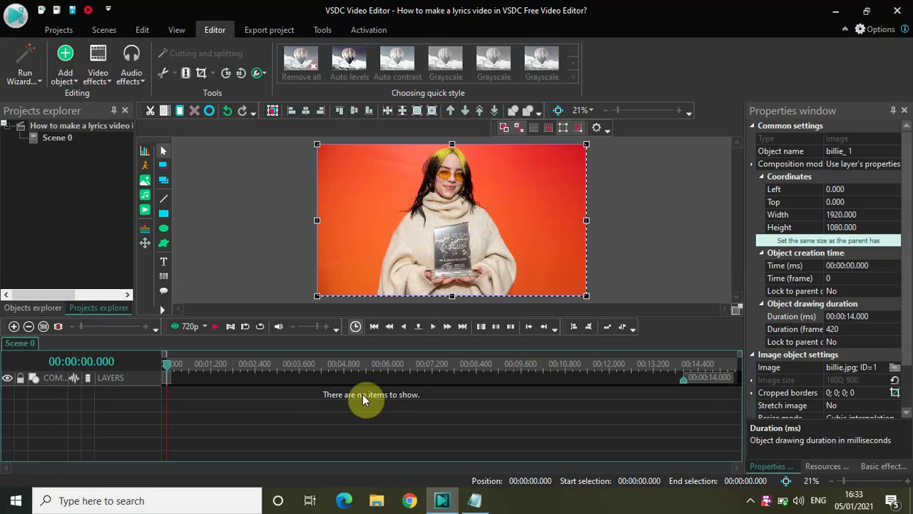
{"action": "left_click", "coordinate": [96, 76]}
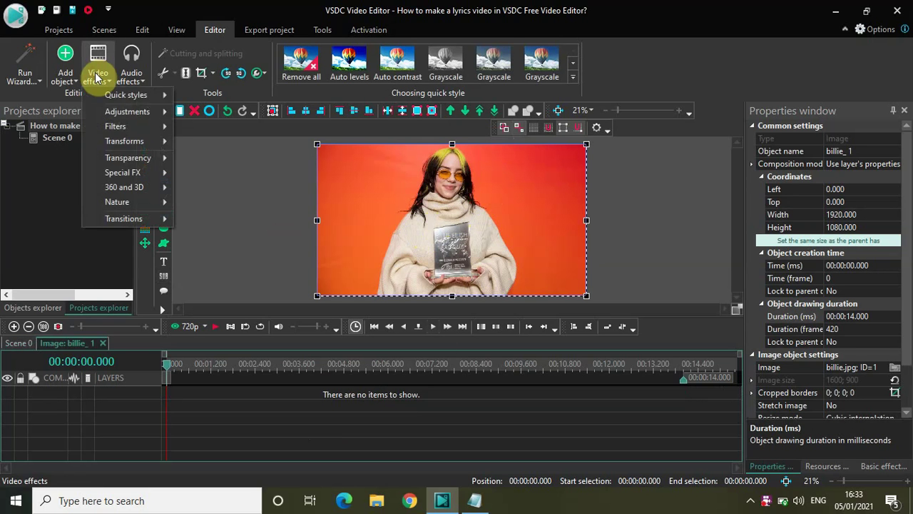
{"action": "mouse_move", "coordinate": [133, 158]}
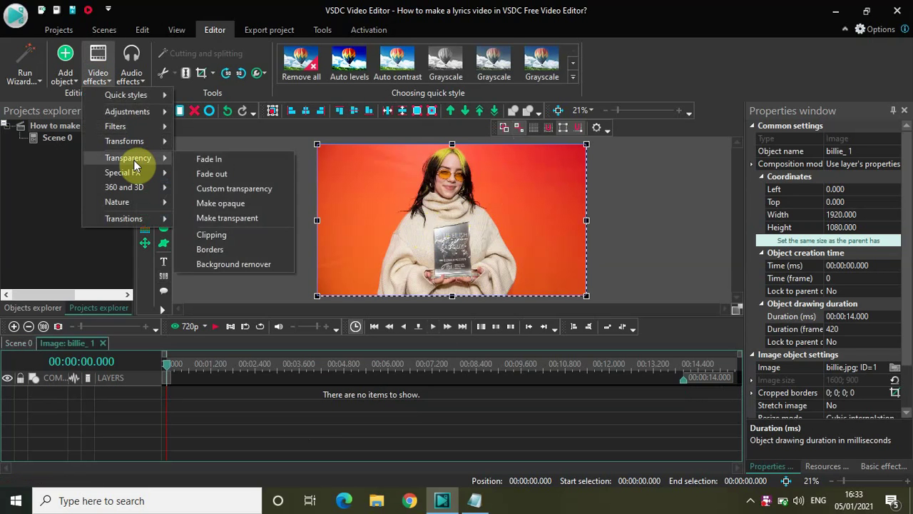
{"action": "left_click", "coordinate": [215, 264]}
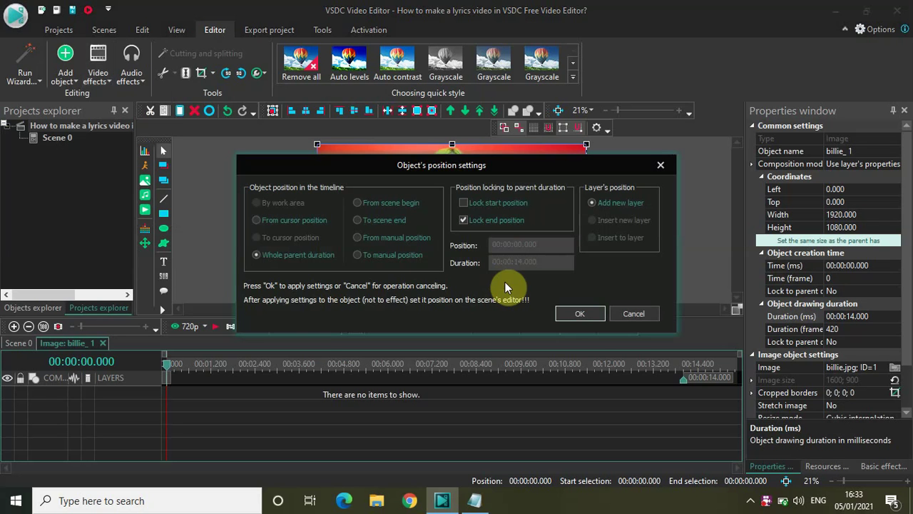
{"action": "left_click", "coordinate": [573, 312]}
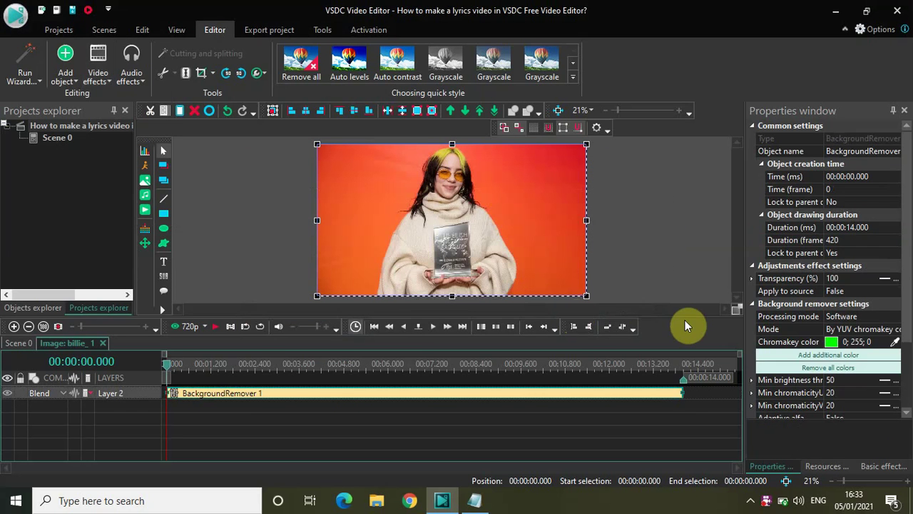
{"action": "left_click", "coordinate": [895, 345]}
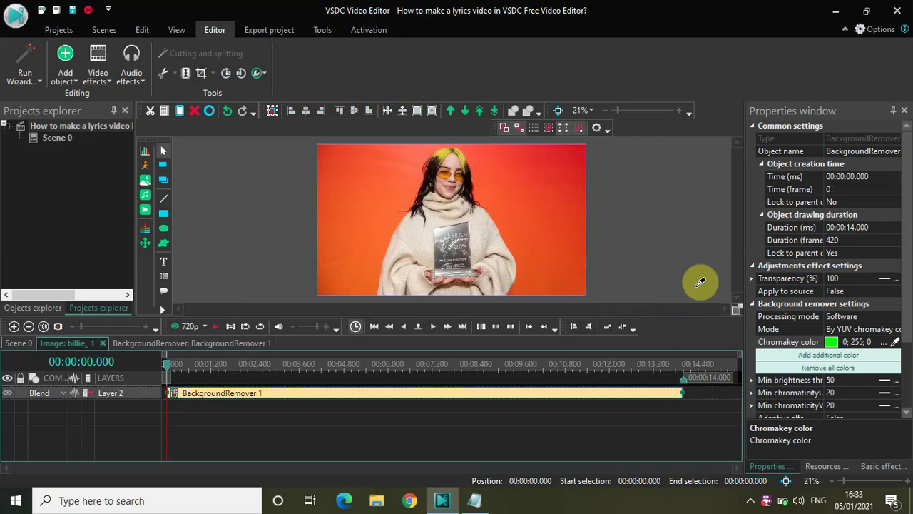
{"action": "left_click", "coordinate": [535, 262]}
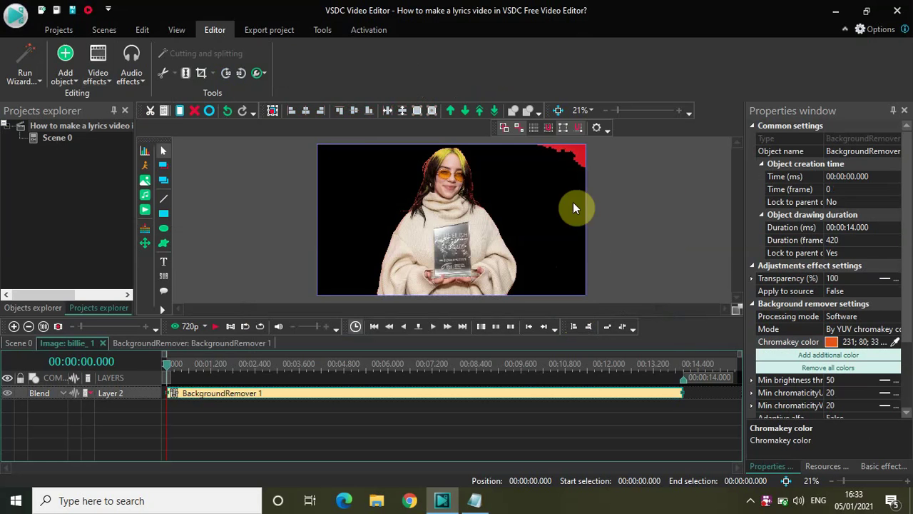
Drag the billie_1 image right in Scene 0 so its Left position is 453.
{"action": "left_click", "coordinate": [21, 342]}
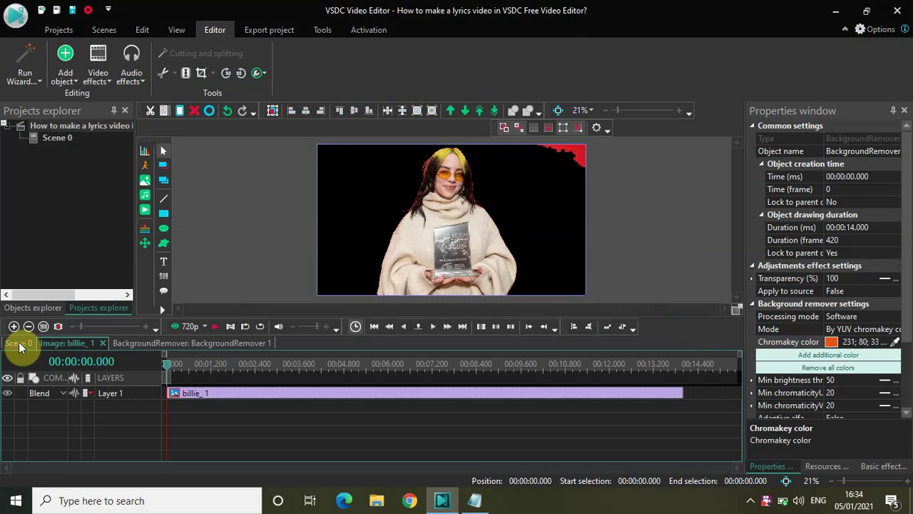
{"action": "left_click", "coordinate": [368, 264]}
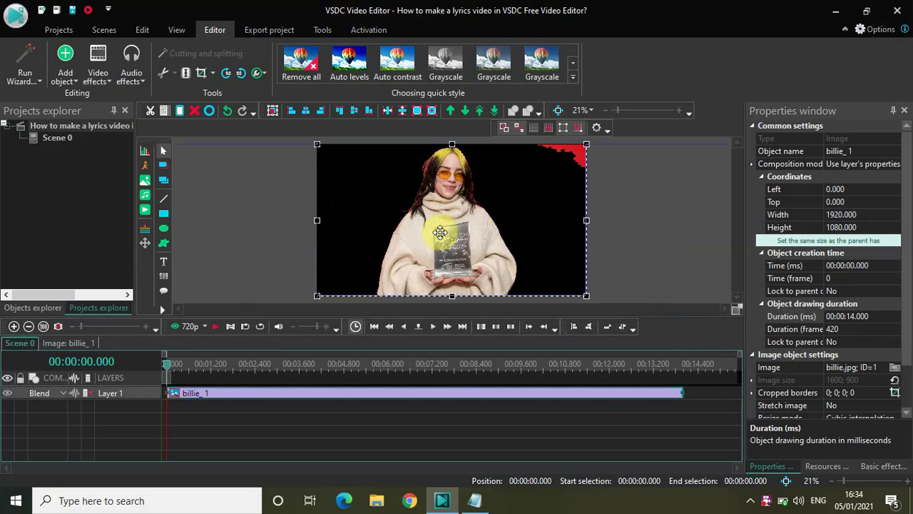
{"action": "left_click_drag", "start_coordinate": [441, 233], "coordinate": [504, 234]}
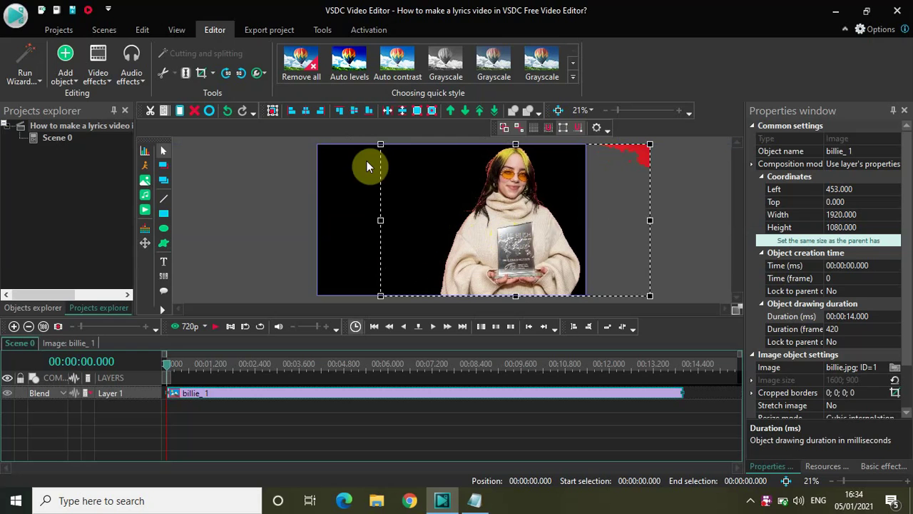
{"action": "left_click", "coordinate": [241, 230]}
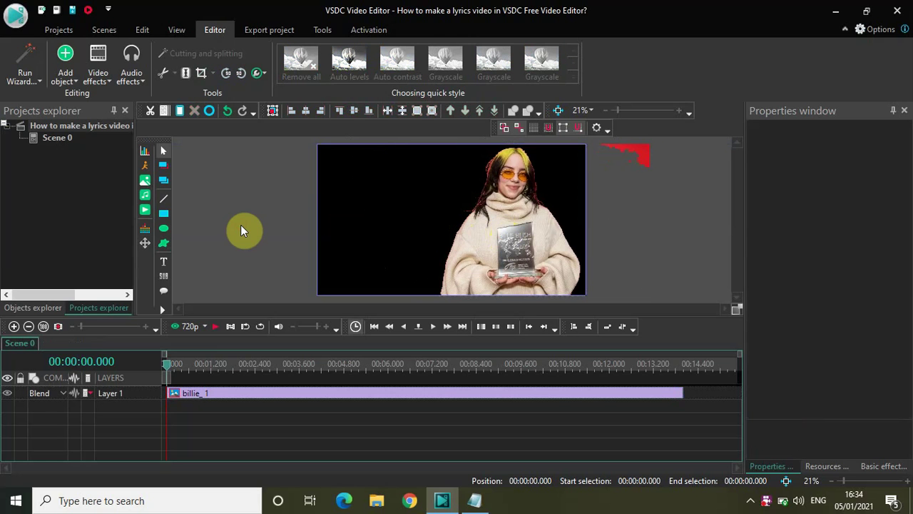
Add a Subtitles object, drawn 791×800 at Left 76, Top 71 over the frame's left part.
{"action": "left_click", "coordinate": [73, 73]}
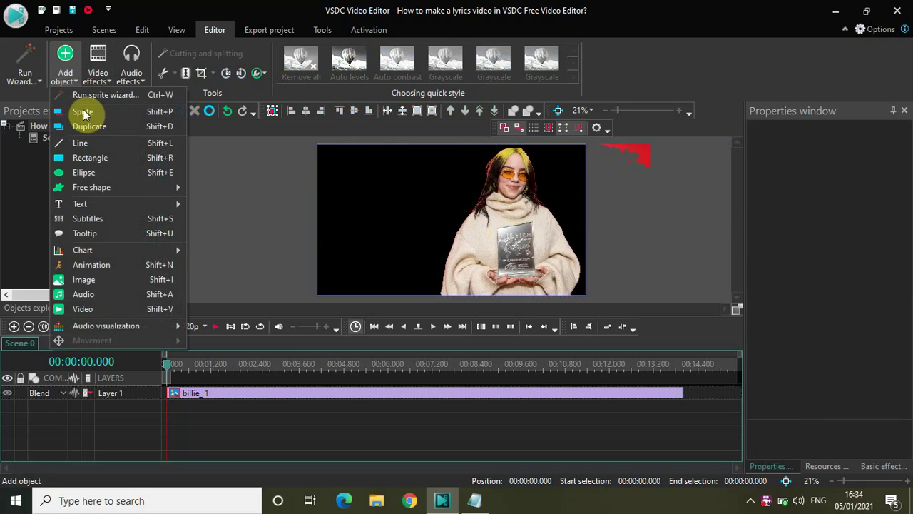
{"action": "left_click", "coordinate": [108, 216]}
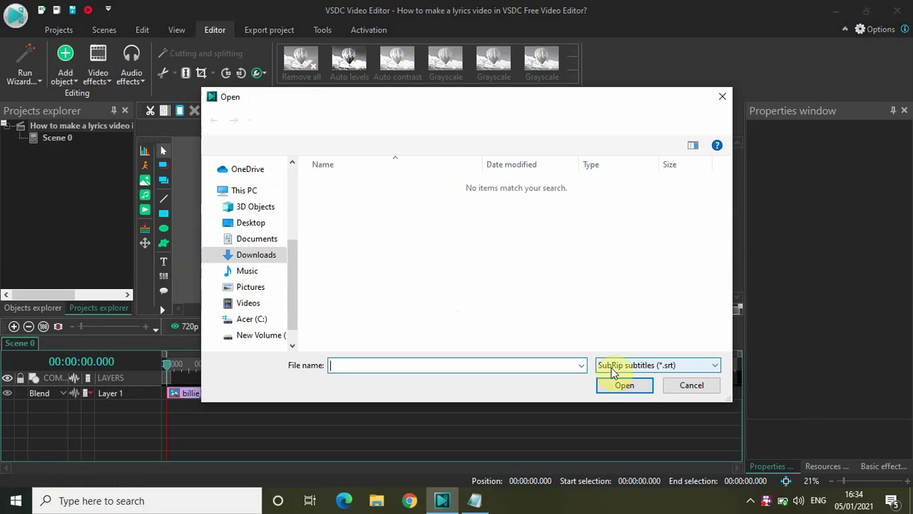
{"action": "left_click", "coordinate": [691, 386]}
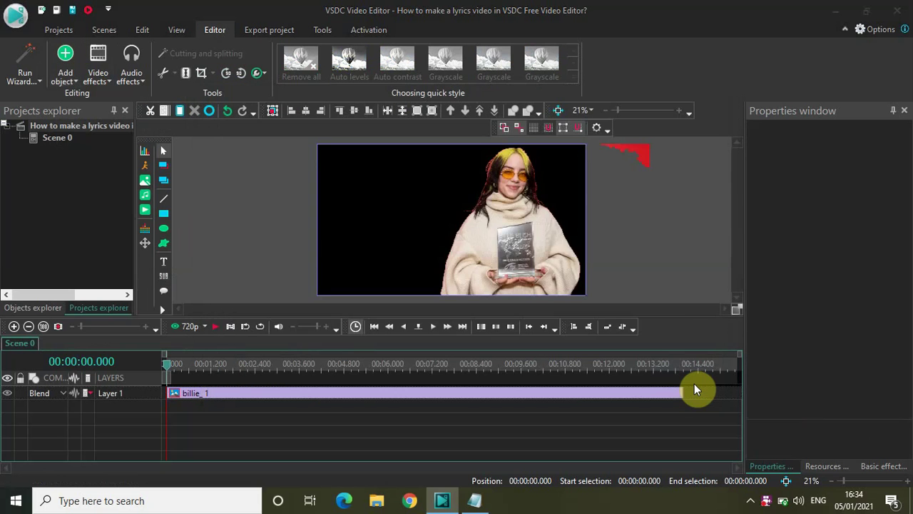
{"action": "left_click", "coordinate": [577, 313]}
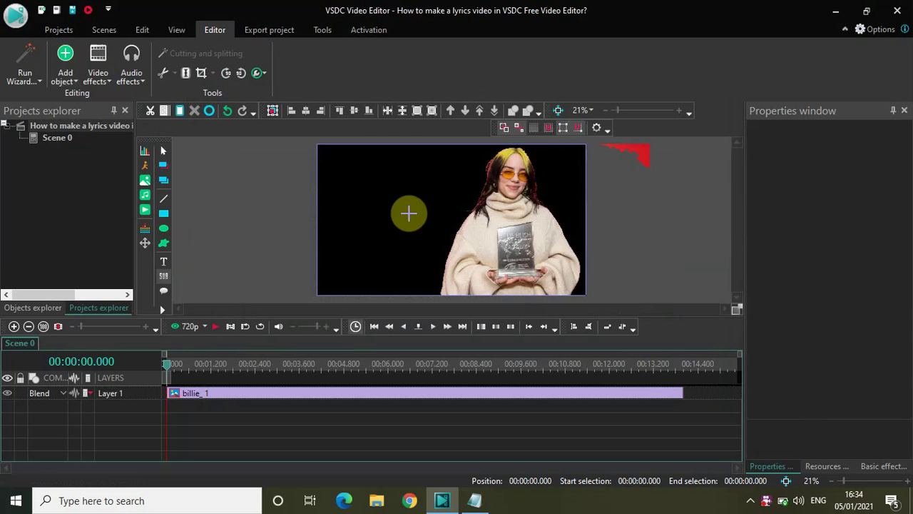
{"action": "left_click", "coordinate": [327, 153]}
{"action": "left_click_drag", "start_coordinate": [327, 153], "coordinate": [438, 266]}
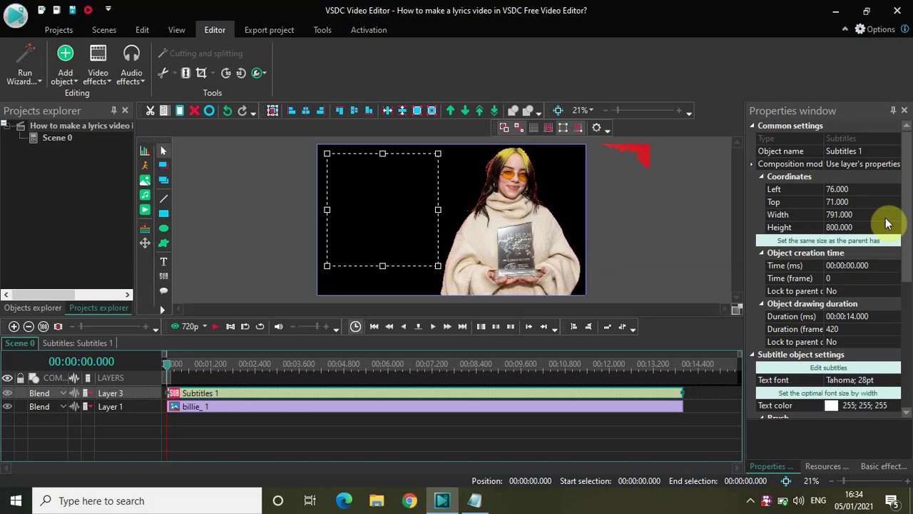
{"action": "left_click_drag", "start_coordinate": [903, 227], "coordinate": [909, 329]}
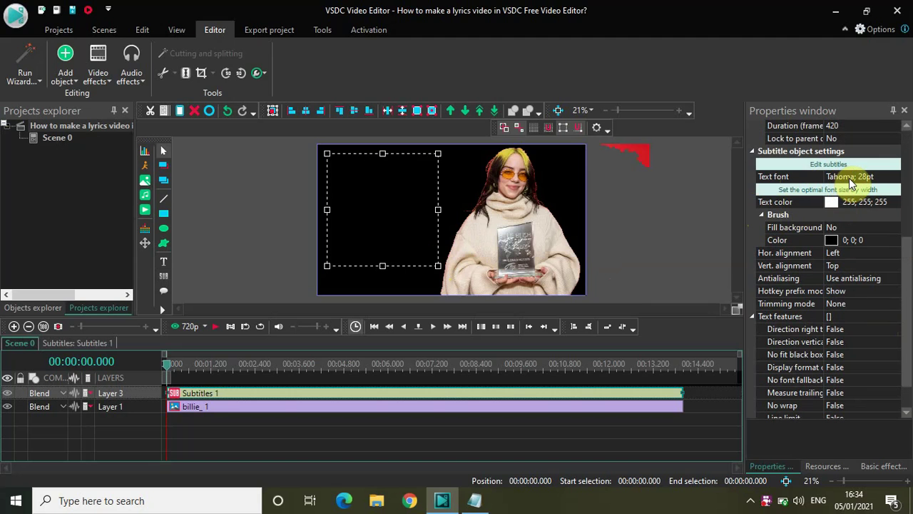
Change the Subtitles 1 font from size 28 to Courier New, Bold Italic, 100 pt.
{"action": "left_click", "coordinate": [905, 180]}
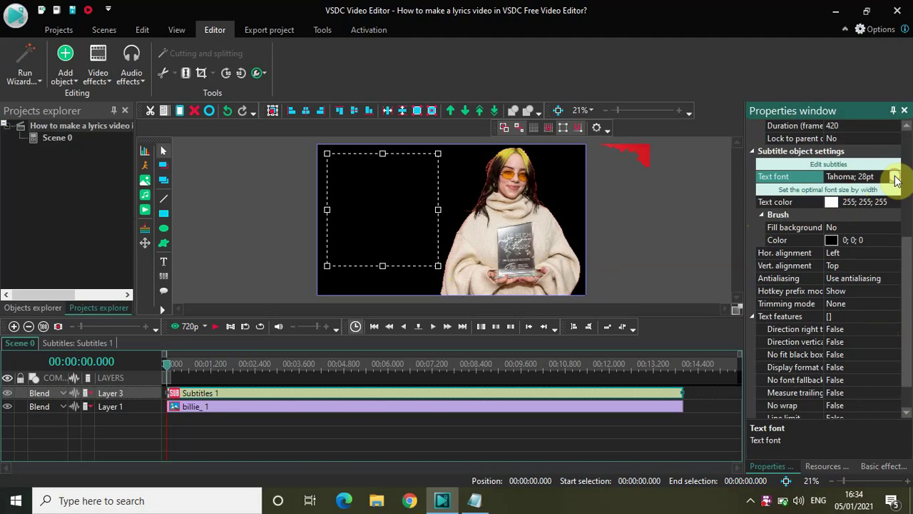
{"action": "left_click", "coordinate": [894, 175]}
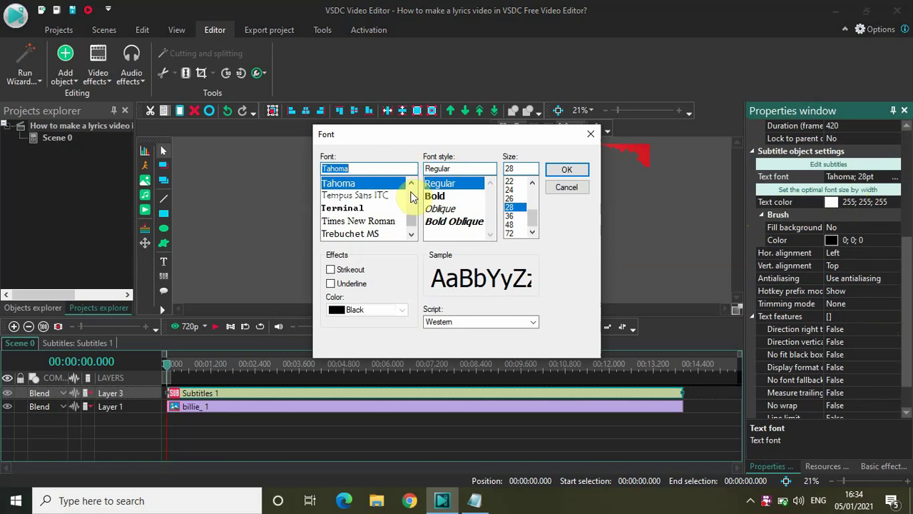
{"action": "left_click", "coordinate": [411, 192]}
{"action": "left_click", "coordinate": [411, 191]}
{"action": "left_click", "coordinate": [411, 189]}
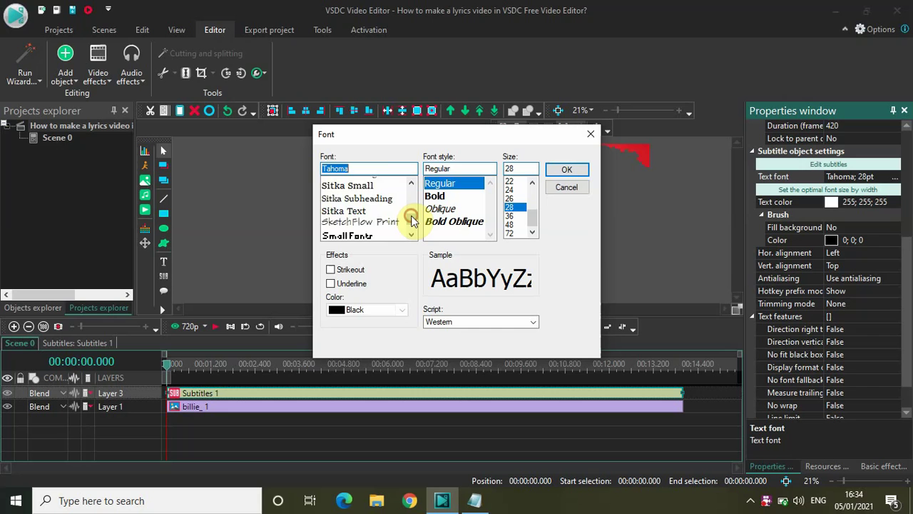
{"action": "left_click", "coordinate": [411, 187]}
{"action": "left_click", "coordinate": [411, 185]}
{"action": "left_click", "coordinate": [411, 185]}
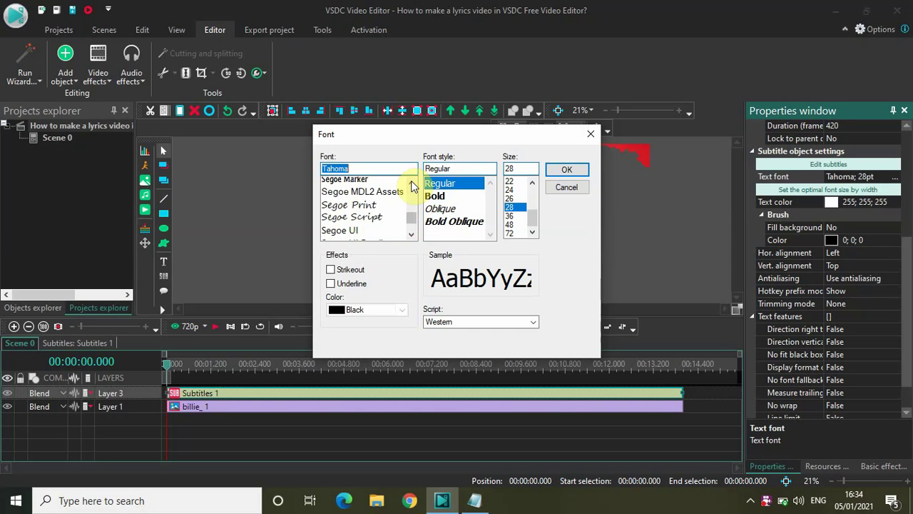
{"action": "left_click", "coordinate": [411, 185]}
{"action": "left_click", "coordinate": [412, 186]}
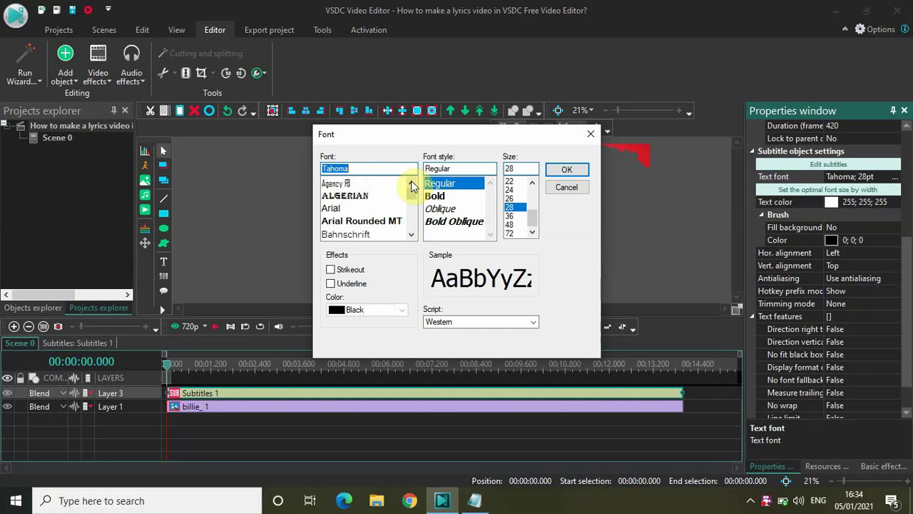
{"action": "type", "text": "couri"}
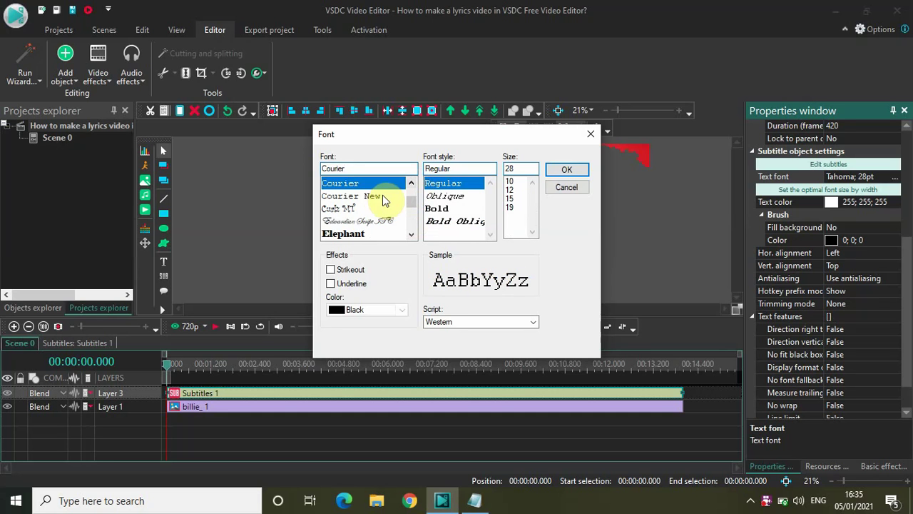
{"action": "left_click", "coordinate": [379, 197]}
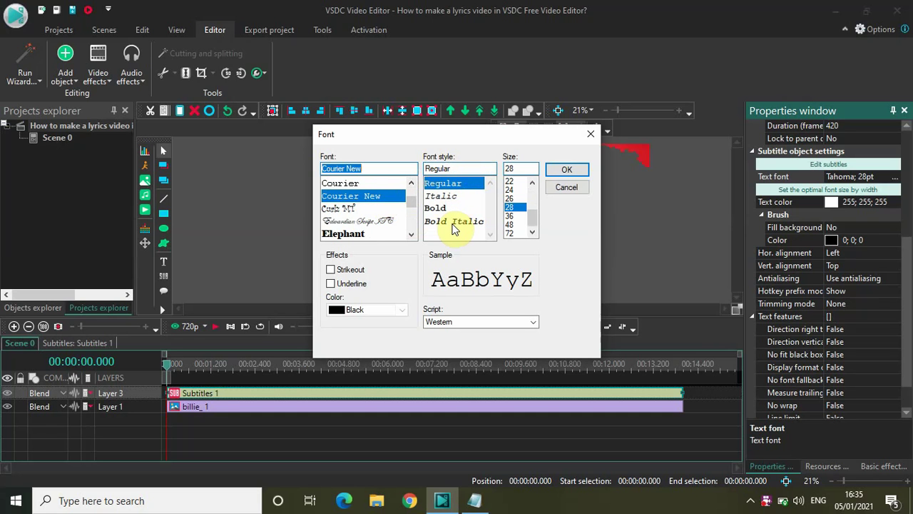
{"action": "left_click", "coordinate": [453, 223]}
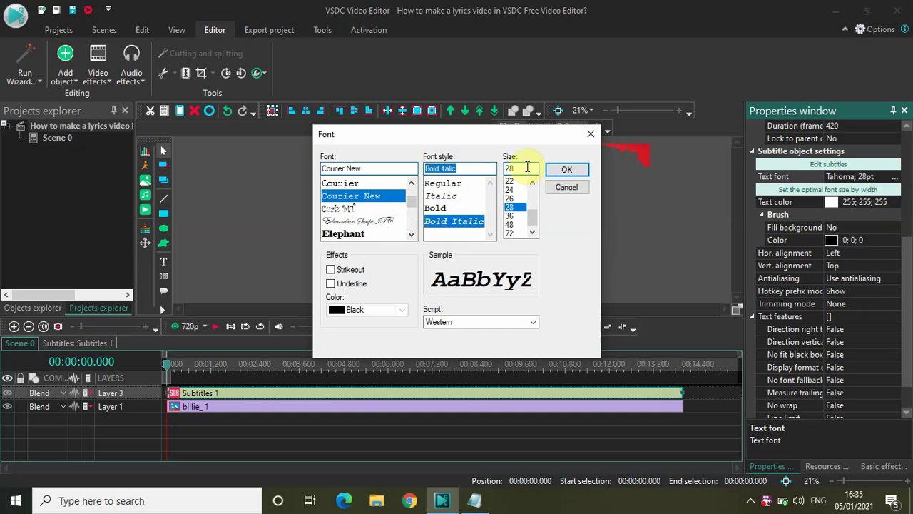
{"action": "double_click", "coordinate": [523, 168]}
{"action": "key", "text": "BackSpace"}
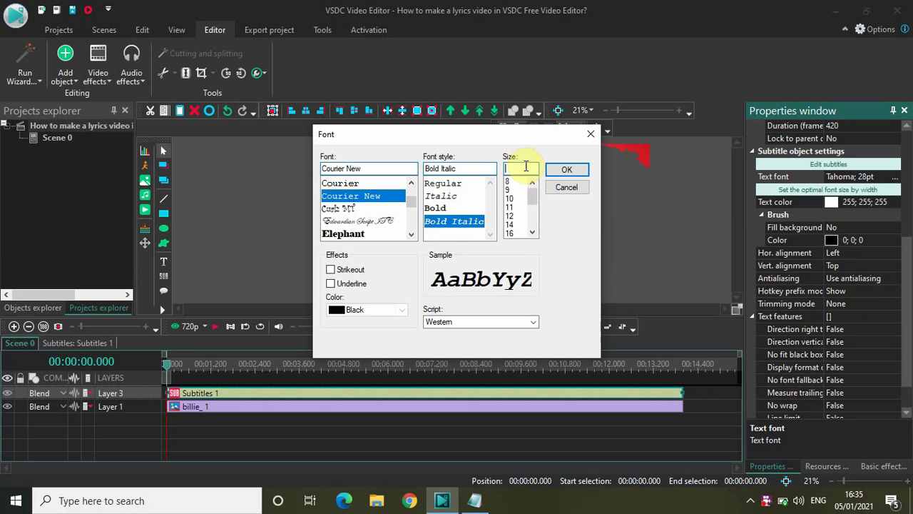
{"action": "type", "text": "100"}
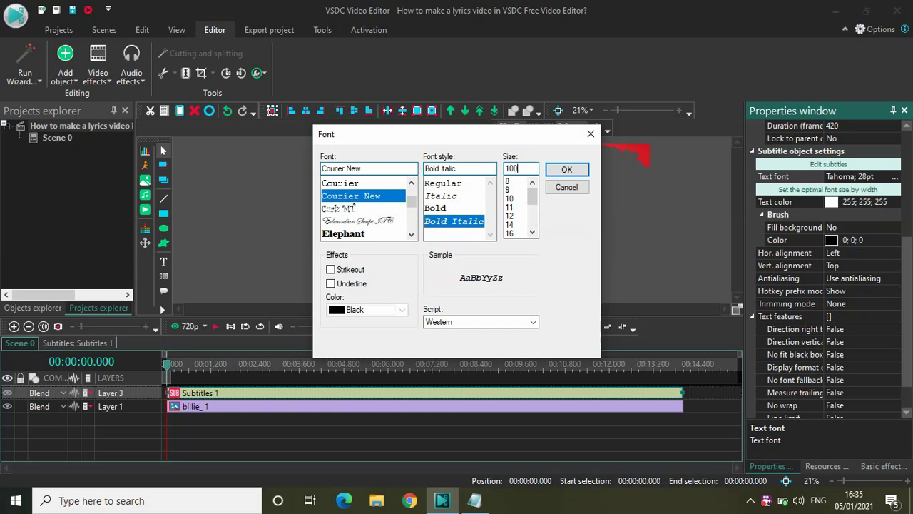
{"action": "left_click", "coordinate": [567, 170]}
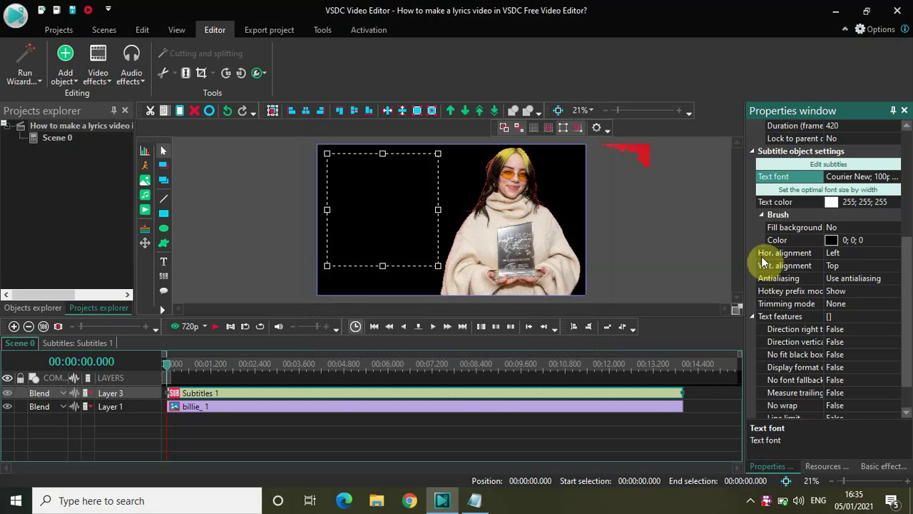
Set both Hor. alignment and Vert. alignment of Subtitles 1 to Center.
{"action": "left_click", "coordinate": [895, 254]}
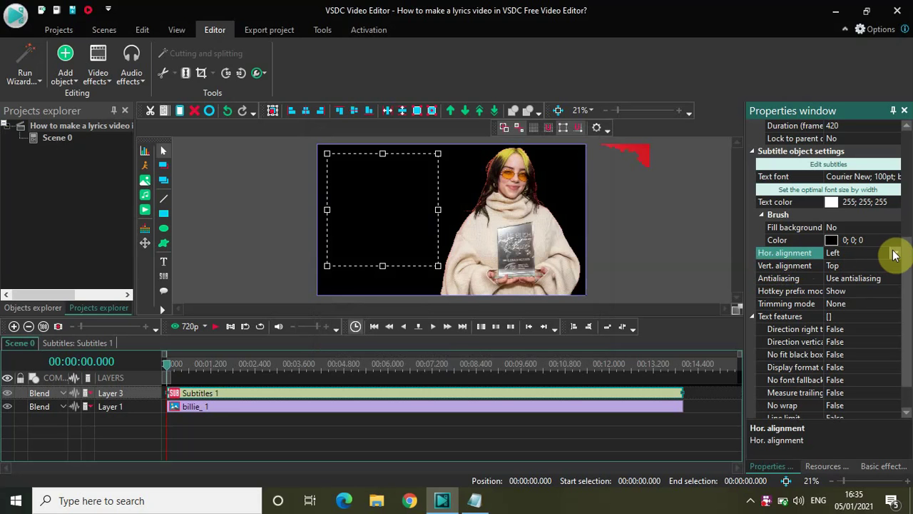
{"action": "left_click", "coordinate": [895, 254]}
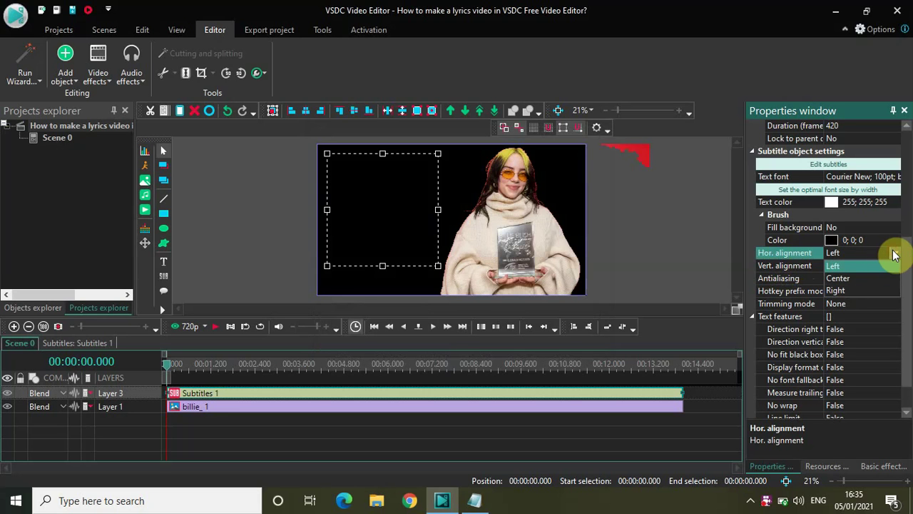
{"action": "left_click", "coordinate": [852, 279]}
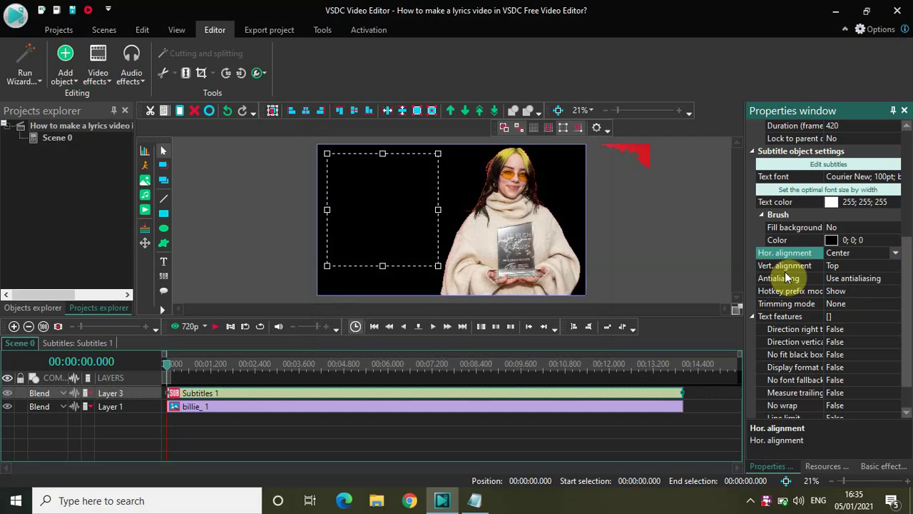
{"action": "left_click", "coordinate": [896, 267]}
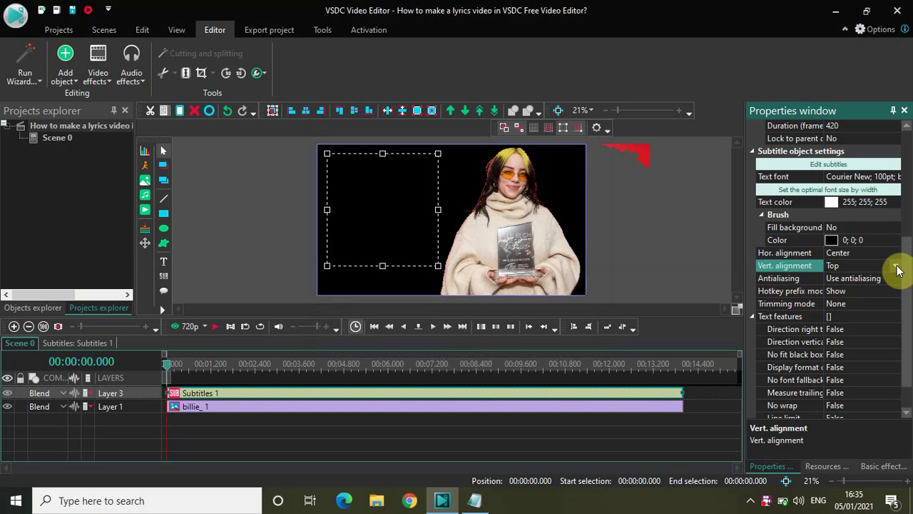
{"action": "left_click", "coordinate": [896, 266]}
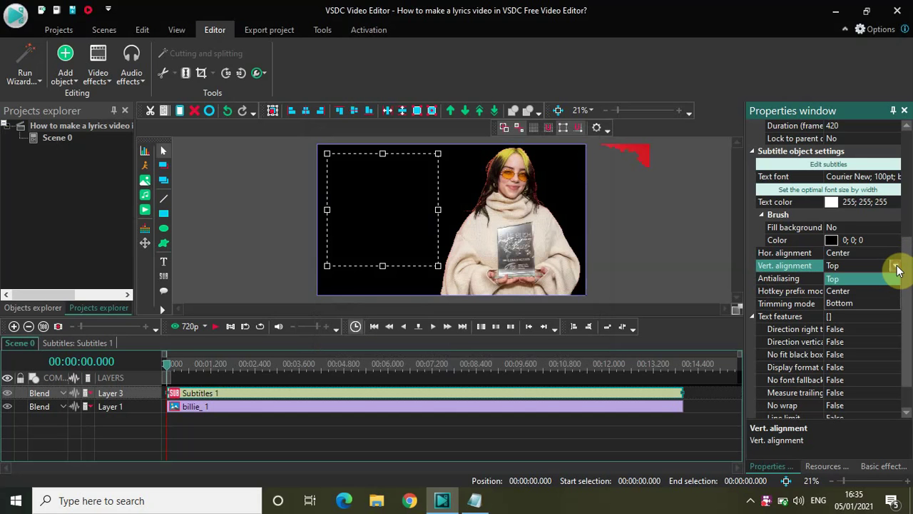
{"action": "left_click", "coordinate": [853, 291]}
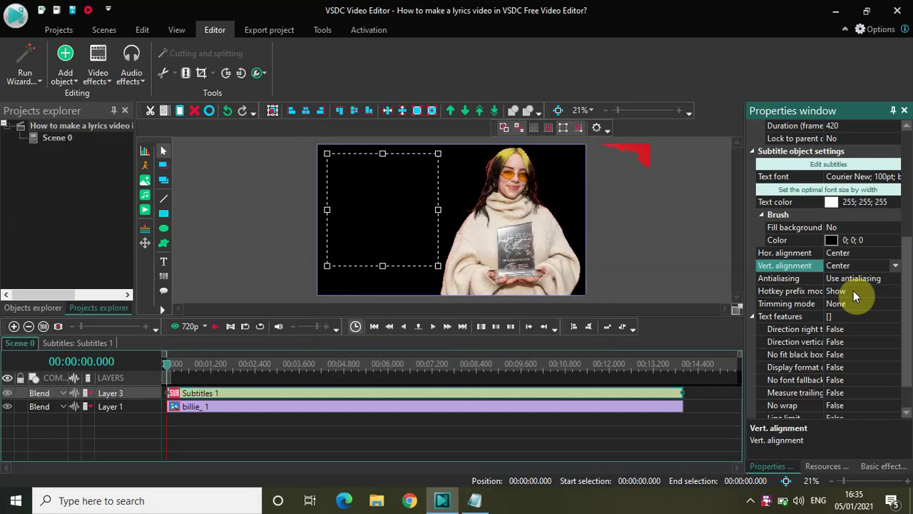
Open Edit subtitles for Subtitles 1 and delete the placeholder text.
{"action": "left_click", "coordinate": [851, 166]}
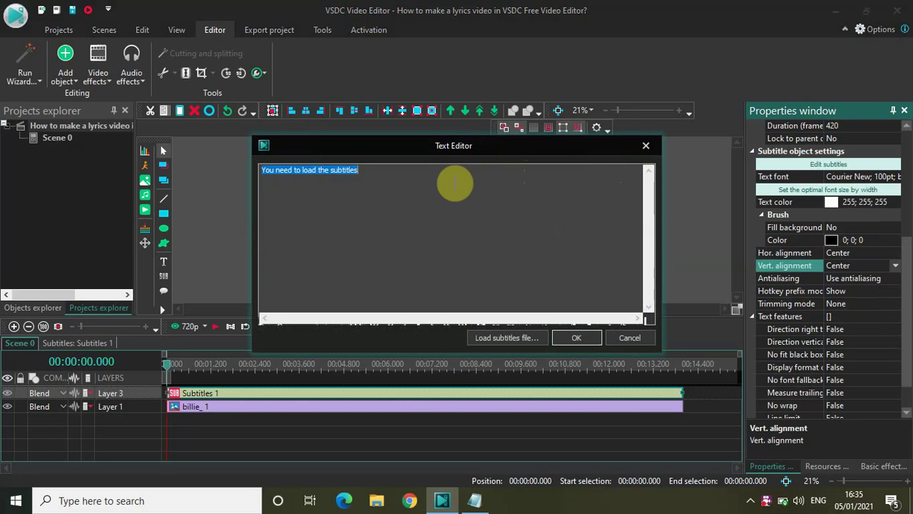
{"action": "key", "text": "Delete"}
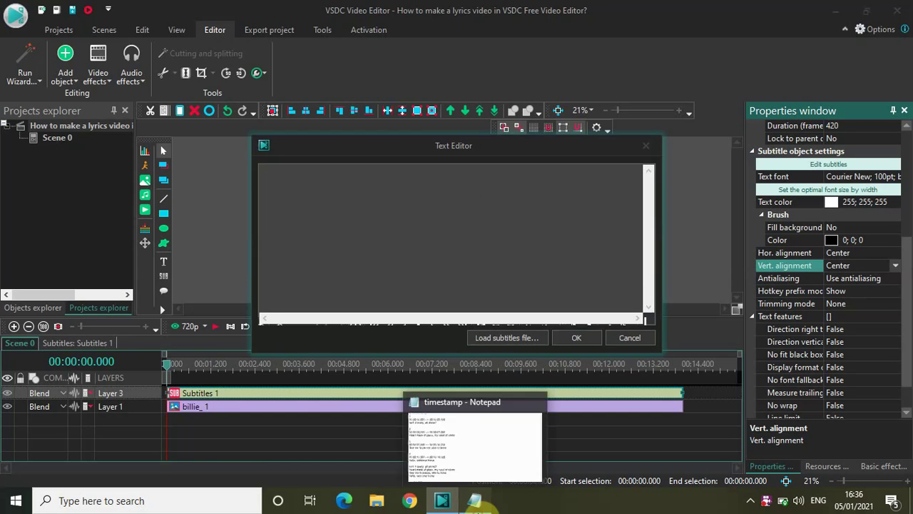
Copy subtitle blocks 1–4 (00:00:00,000 to 00:00:14,000) from the Notepad timestamp file, then return to VSDC.
{"action": "left_click", "coordinate": [474, 500]}
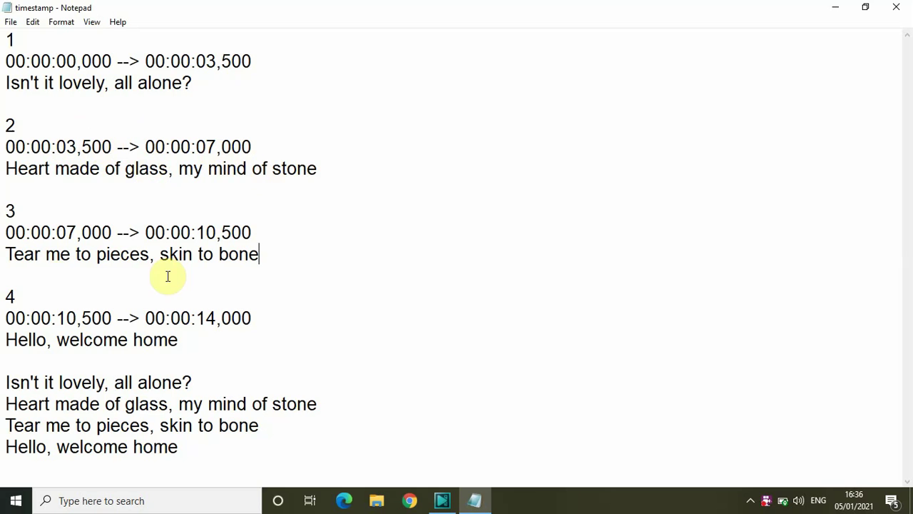
{"action": "left_click", "coordinate": [132, 255]}
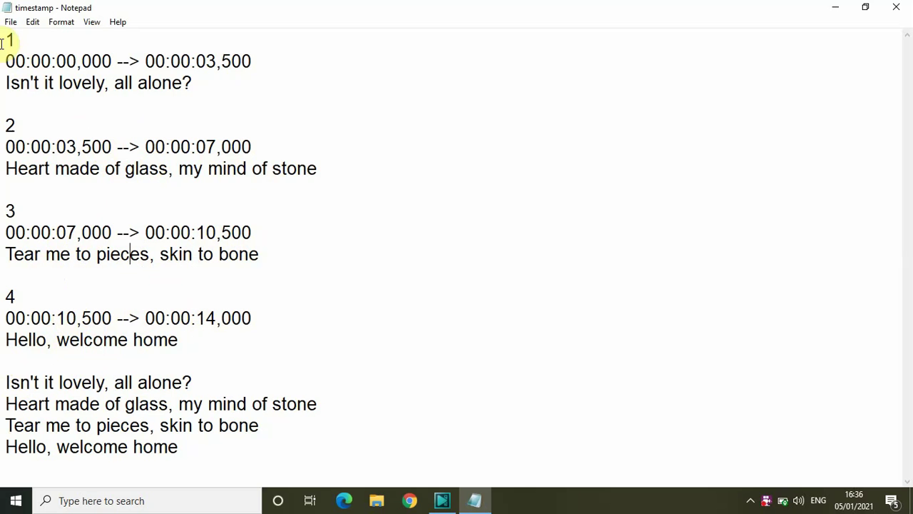
{"action": "left_click_drag", "start_coordinate": [4, 39], "coordinate": [183, 335]}
{"action": "key", "text": "ctrl+c"}
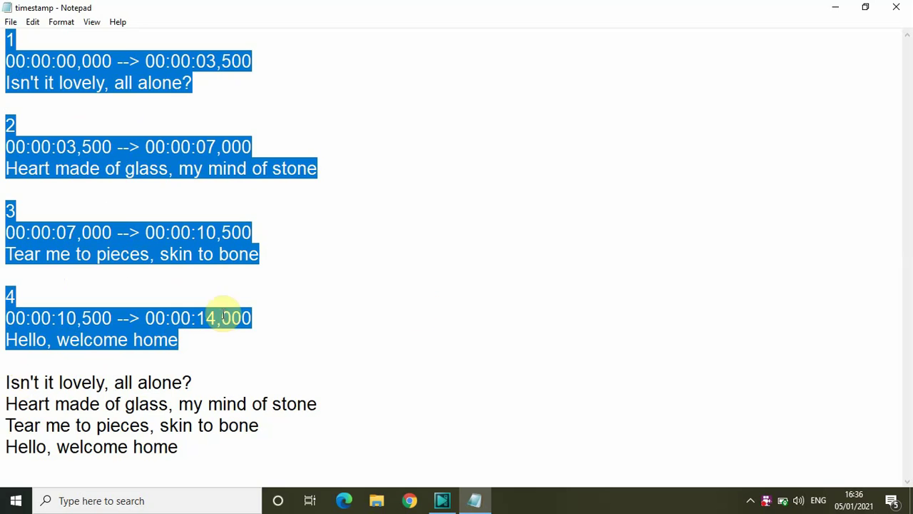
{"action": "left_click", "coordinate": [442, 502]}
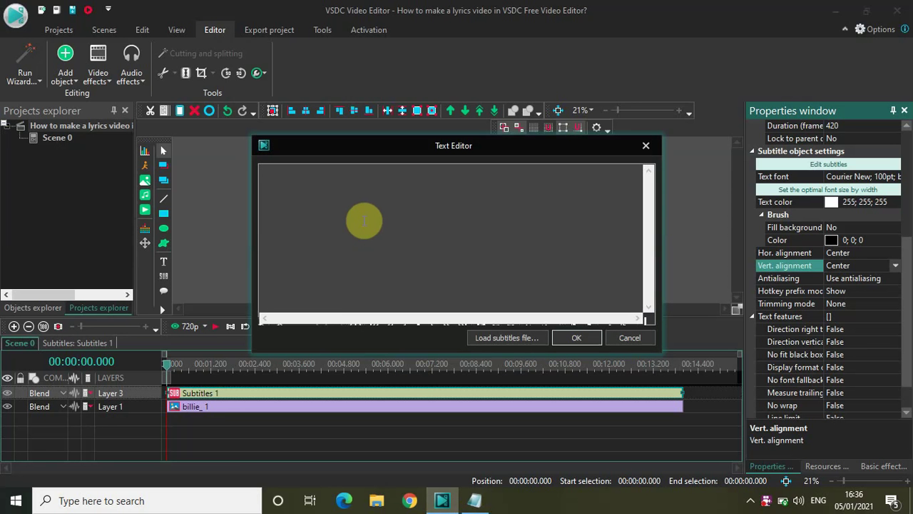
Paste the four timed lyric blocks into the Subtitles 1 Text Editor, confirm, and deselect.
{"action": "key", "text": "ctrl+v"}
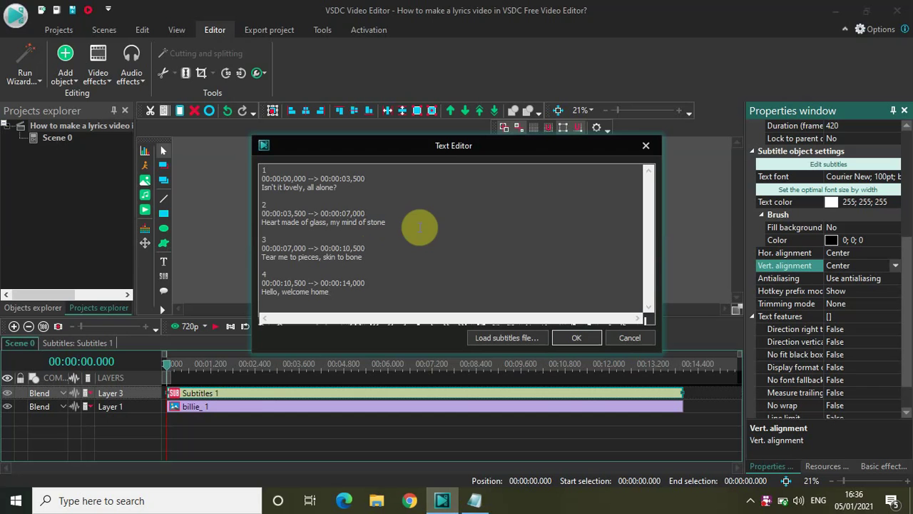
{"action": "left_click", "coordinate": [579, 340]}
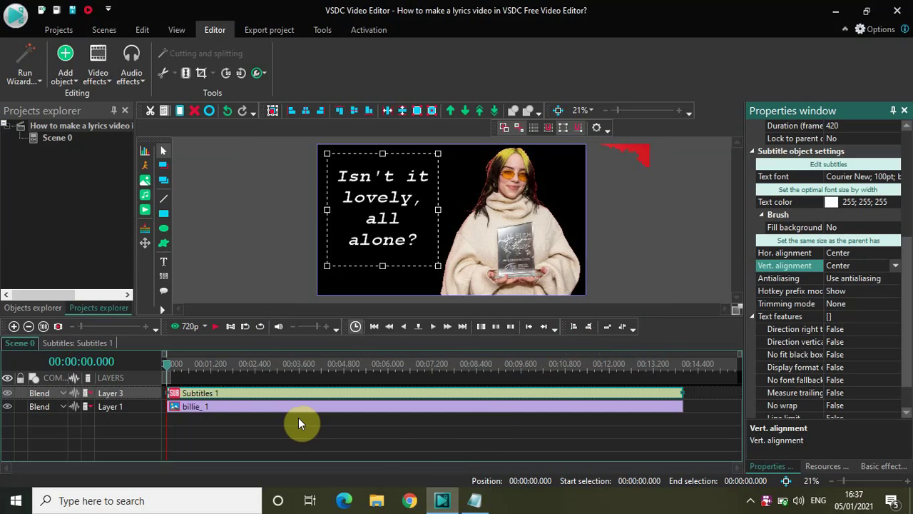
{"action": "left_click", "coordinate": [234, 192]}
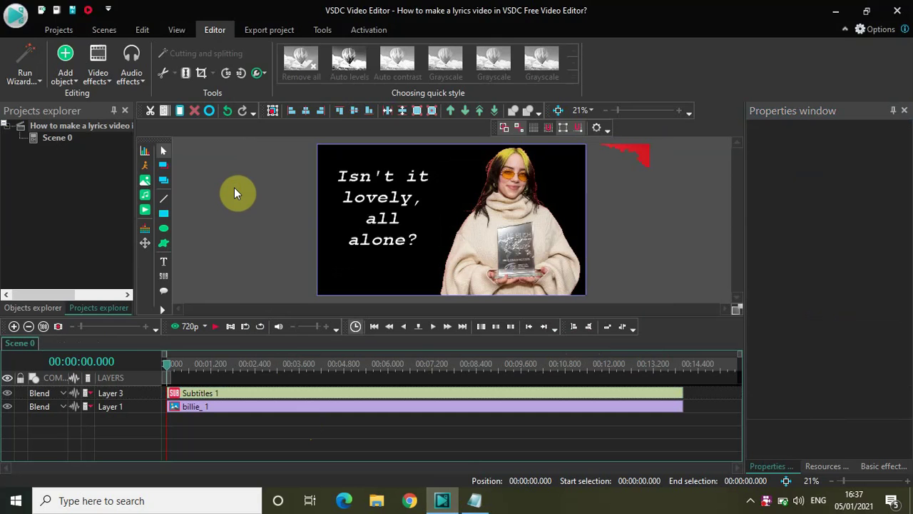
Play the preview and stop near 12.7 s on "Hello, welcome home".
{"action": "key", "text": "space"}
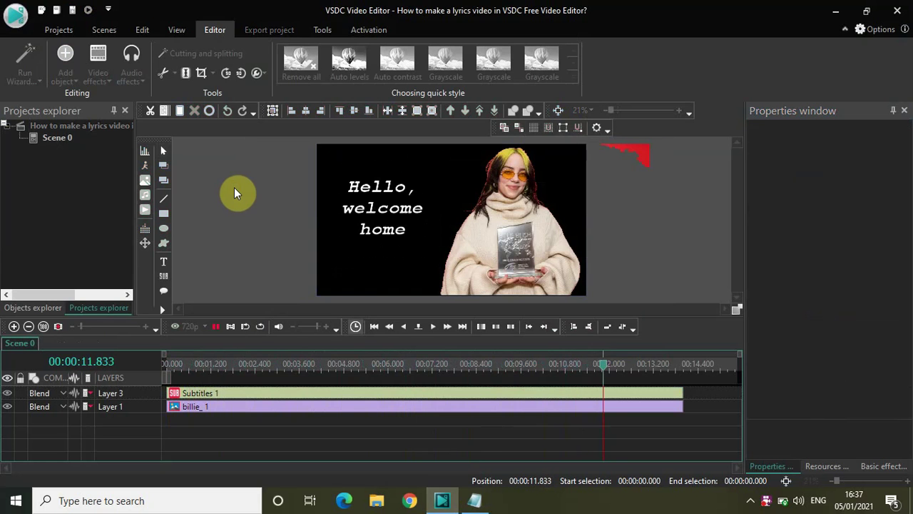
{"action": "key", "text": "space"}
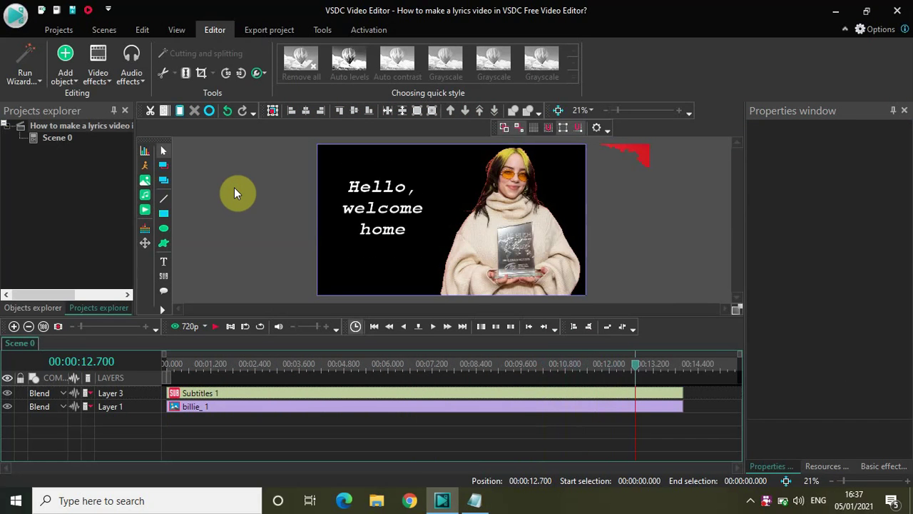